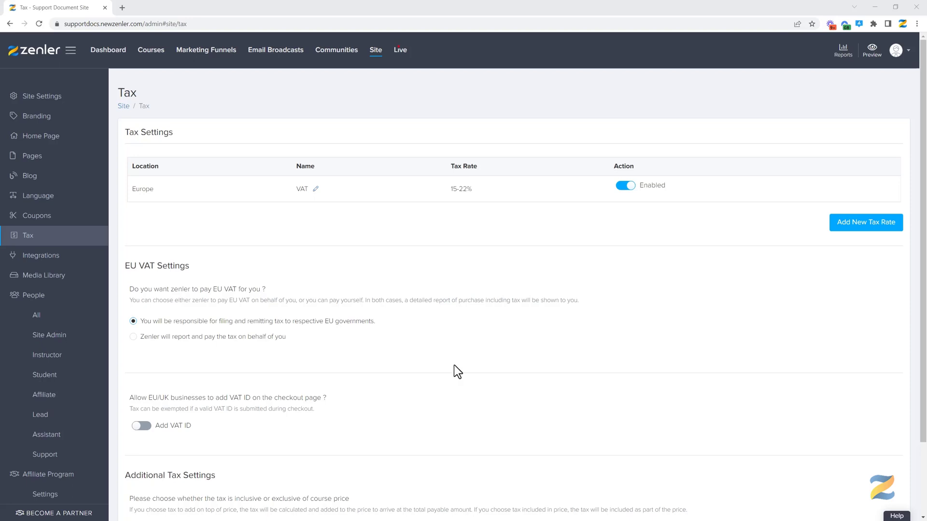
left_click(854, 227)
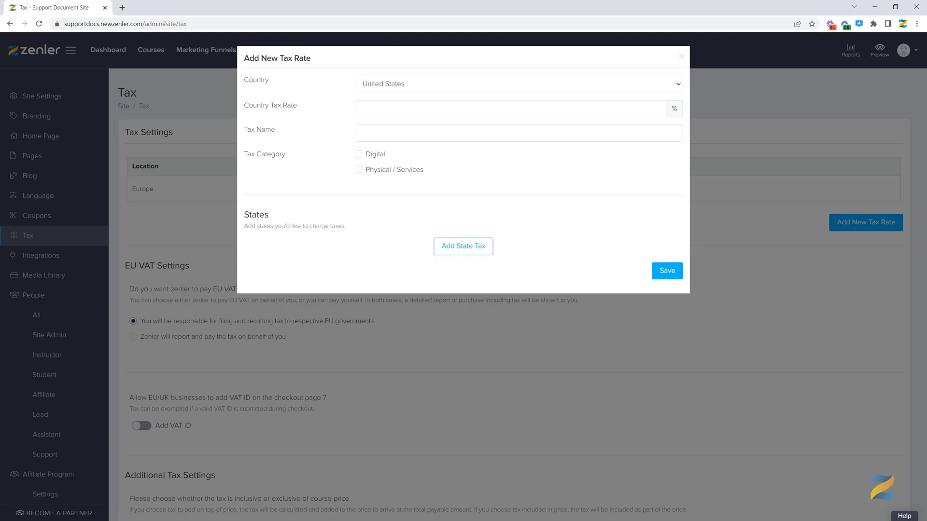
left_click(663, 84)
left_click(579, 65)
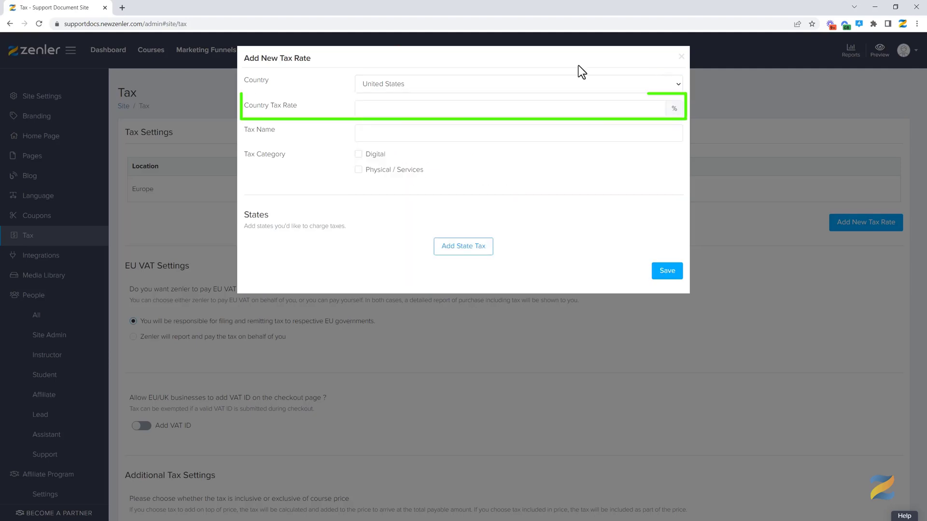
left_click(364, 111)
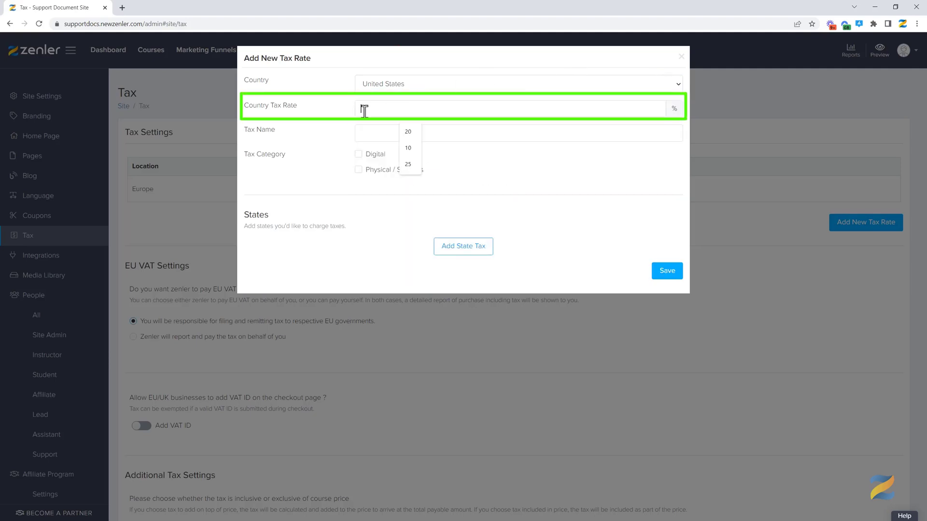
left_click(339, 108)
left_click(371, 134)
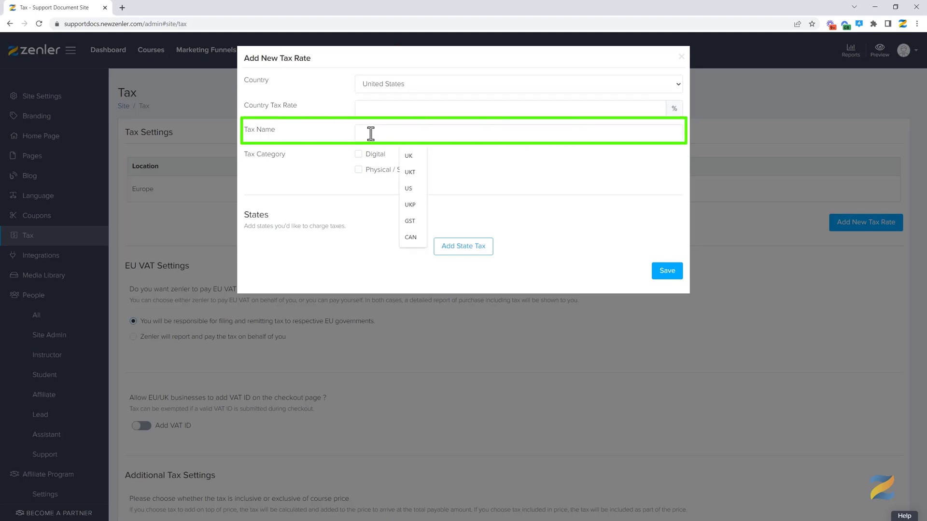
left_click(329, 119)
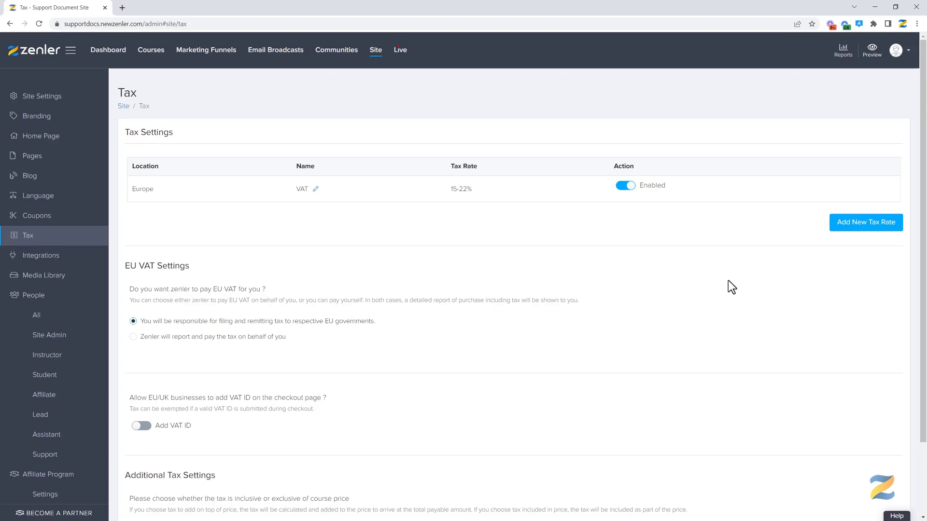
Start a new tax rate for United States with the Digital category, tax name US and a country rate of 20%
left_click(854, 235)
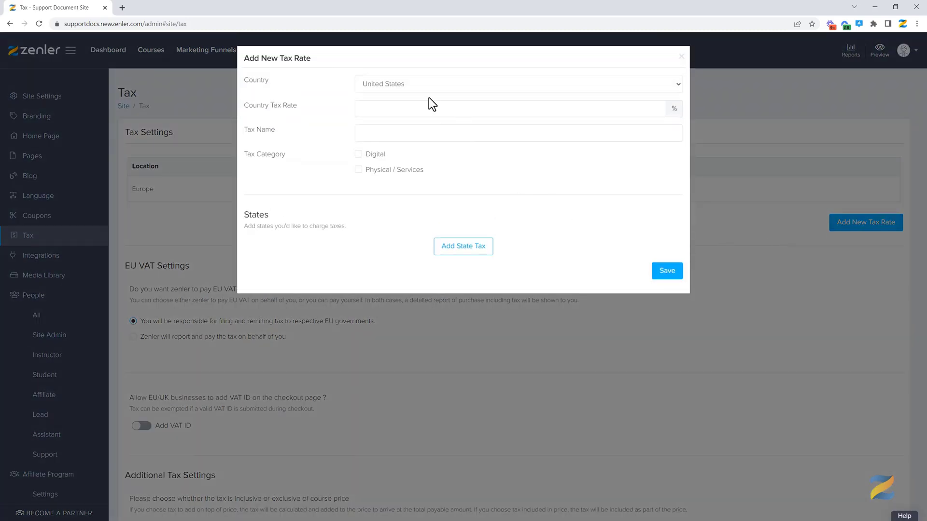
left_click(427, 90)
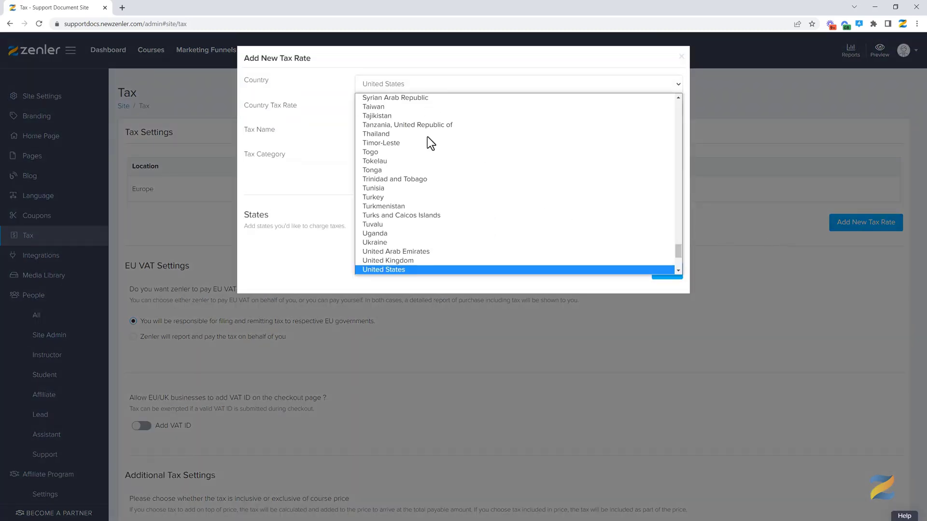
left_click(392, 269)
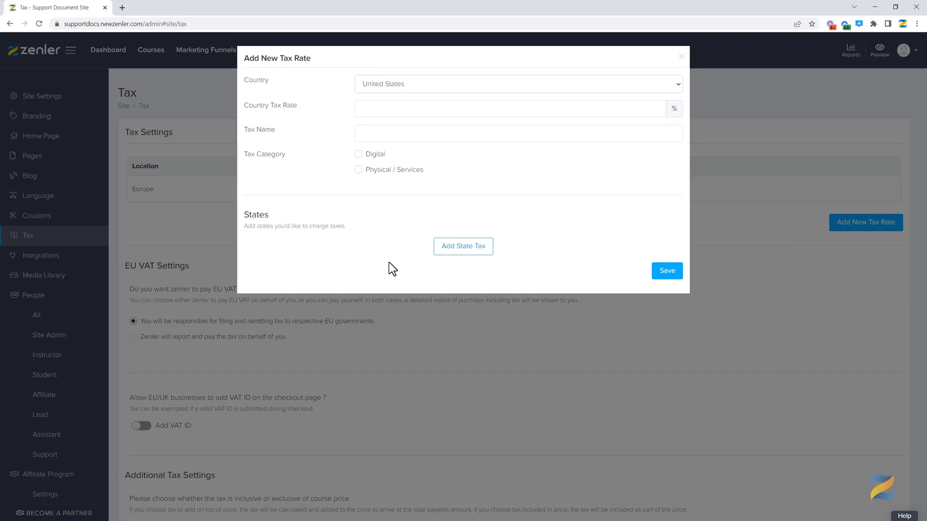
left_click(358, 156)
left_click(366, 132)
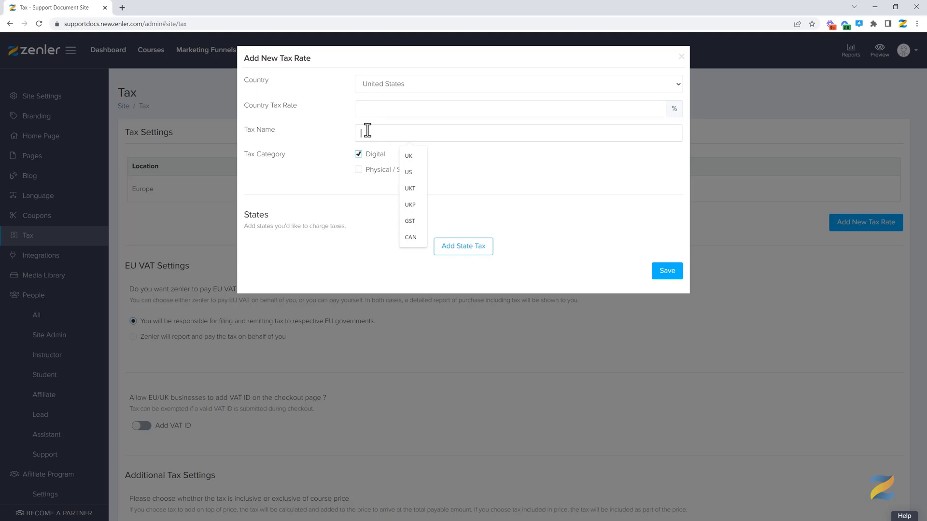
left_click(409, 173)
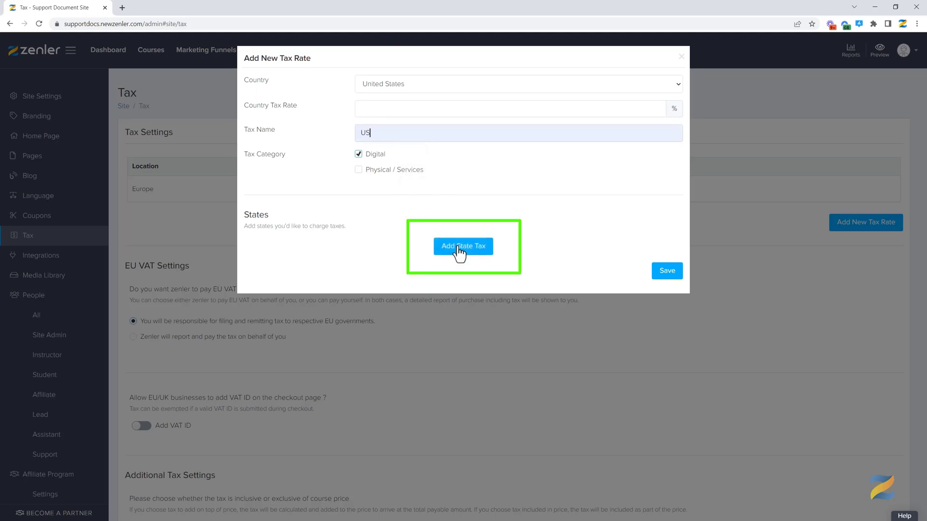
left_click(366, 108)
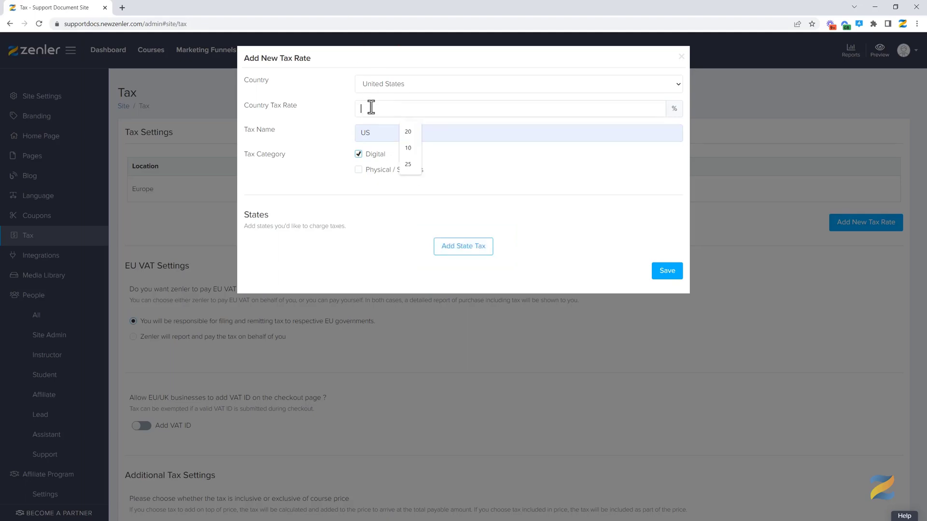
left_click(410, 131)
Add a state tax row for Alabama and set its tax rate to 24
left_click(463, 247)
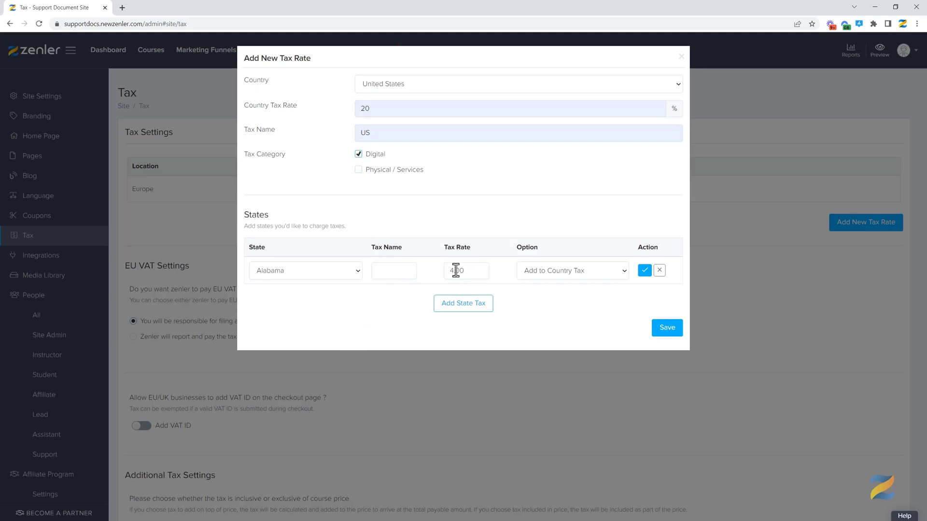
left_click_drag(453, 270, 447, 271)
type("24")
left_click(613, 272)
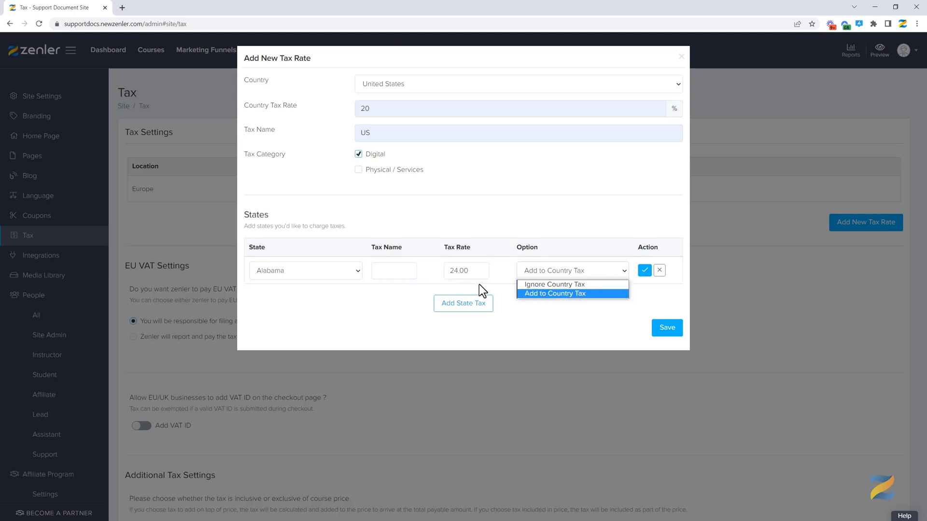
Set the Alabama tax rate to 4 with the Add to Country Tax option
left_click(451, 271)
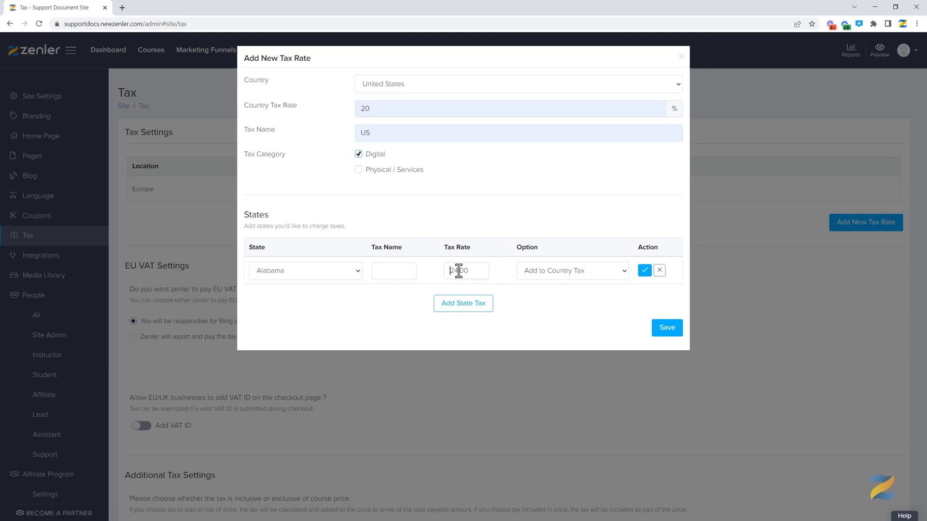
left_click_drag(457, 271, 446, 271)
type("4")
left_click(614, 272)
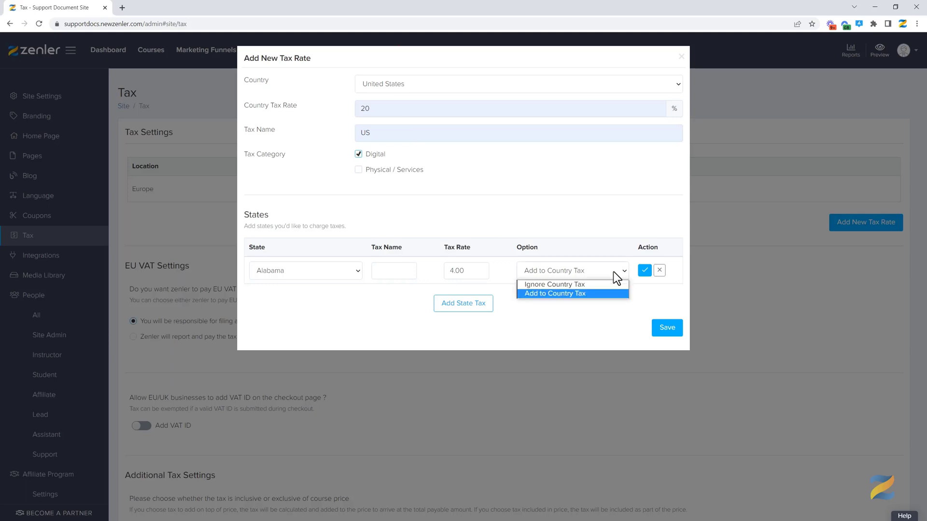
left_click(547, 294)
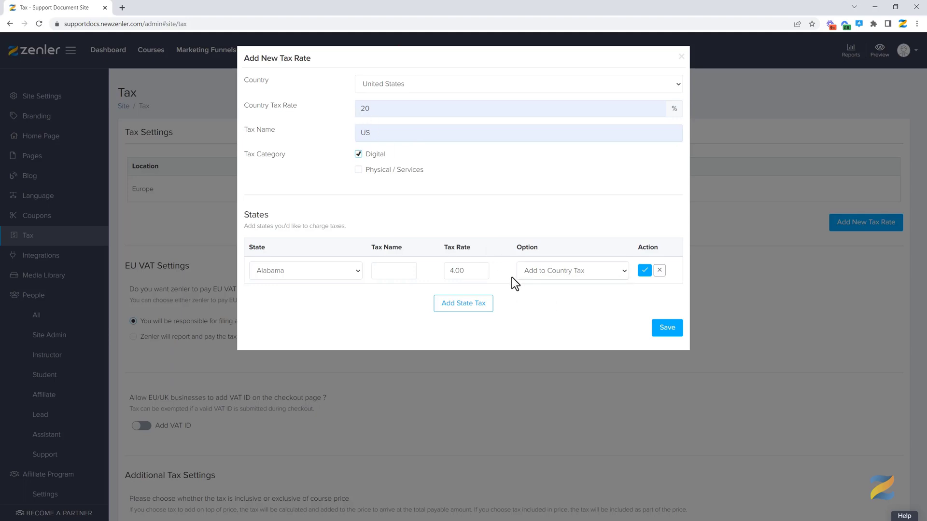
Set the Alabama tax rate to 24, choose Ignore Country Tax, and name the state tax Alabama
left_click_drag(453, 271, 448, 274)
type("24")
left_click(624, 272)
left_click(570, 284)
left_click(381, 271)
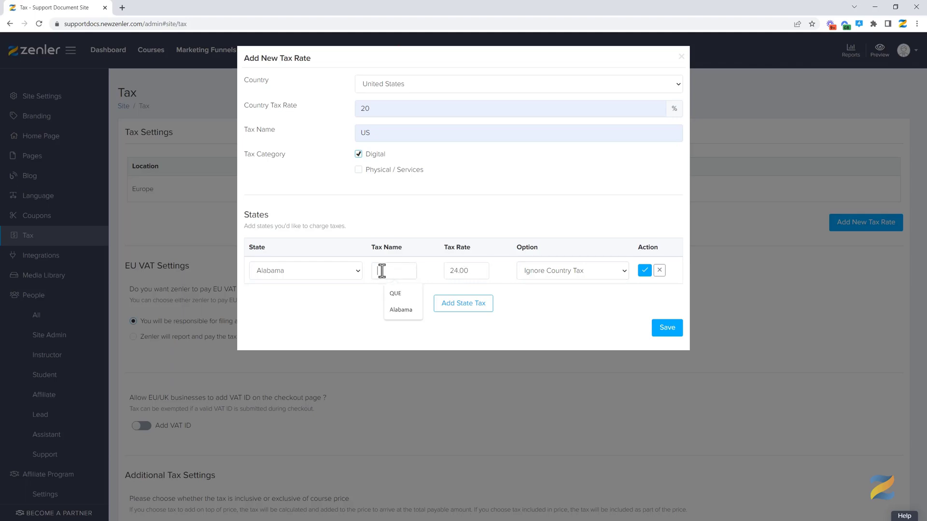
left_click(405, 309)
Add a second state tax for Alaska at a rate of 22, confirm both state rows, and save the United States tax rate
left_click(477, 308)
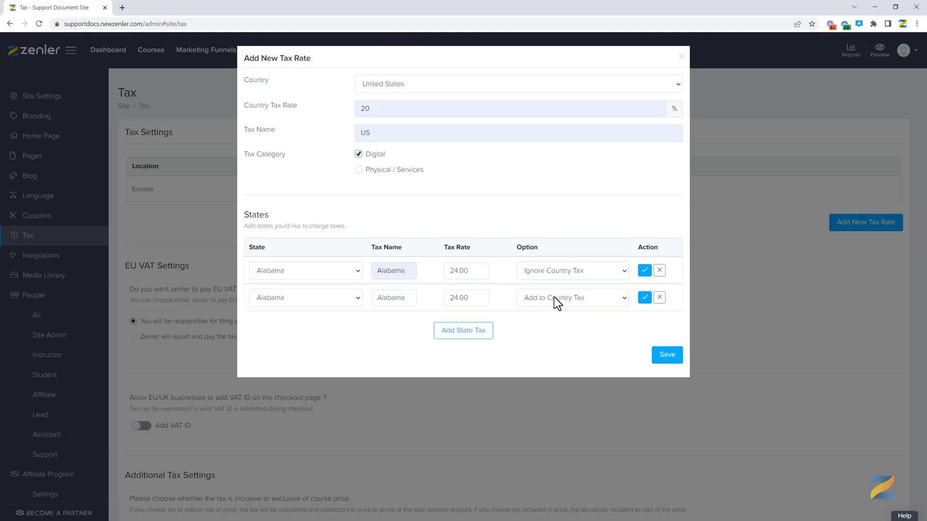
left_click(358, 300)
left_click(323, 321)
type("2")
left_click(644, 271)
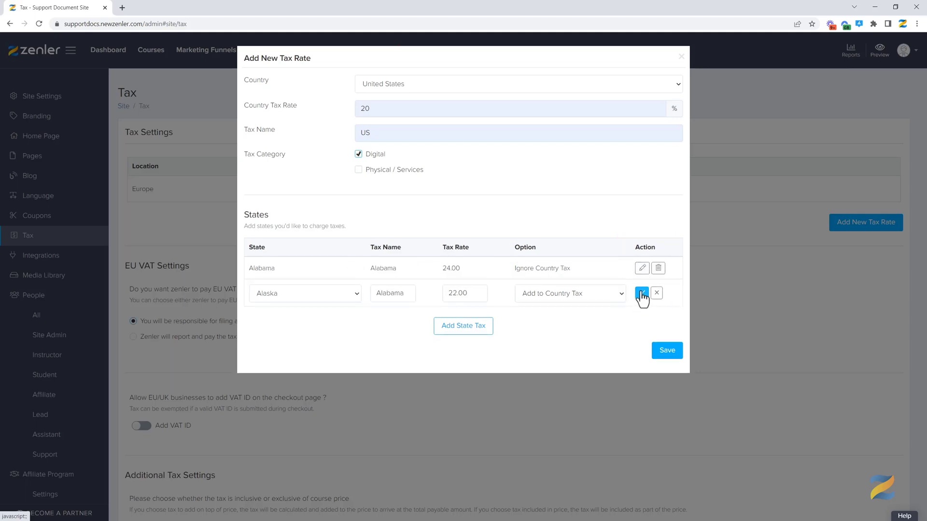
left_click(641, 293)
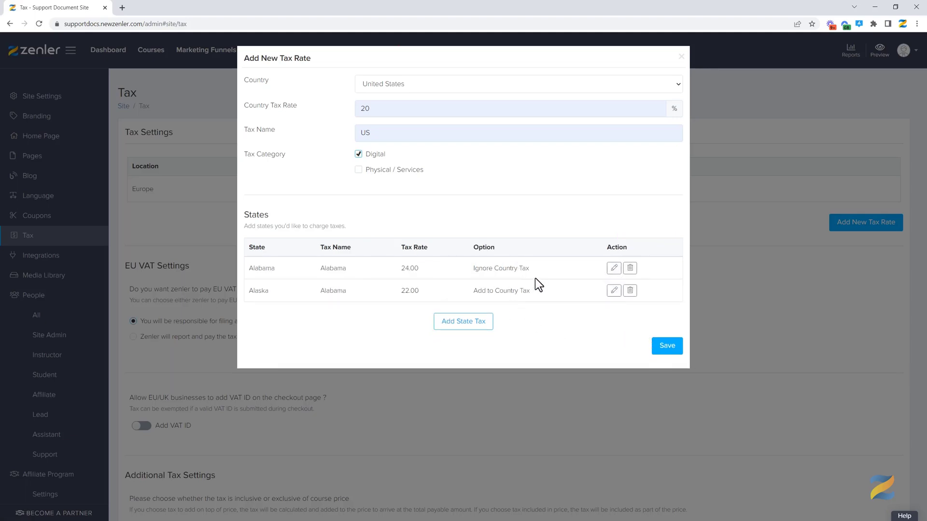
left_click(667, 346)
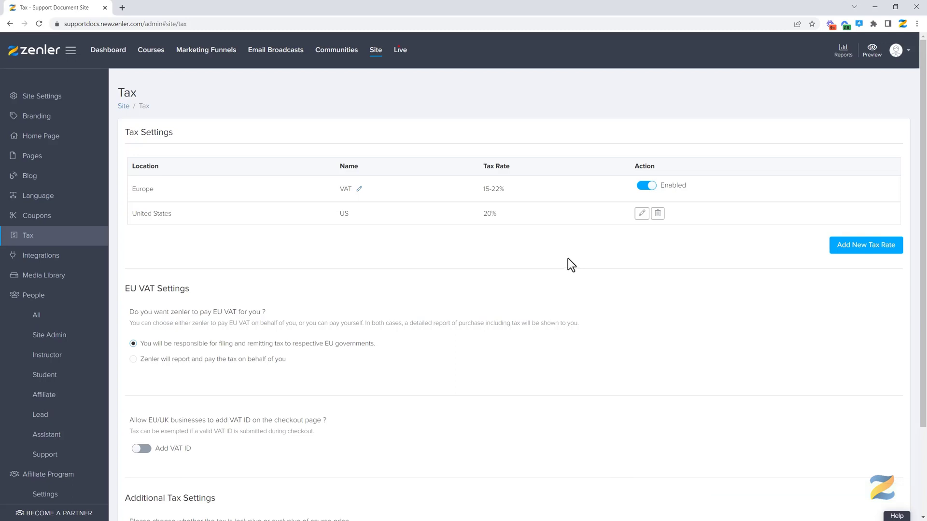
Try to add a new tax rate for Turkey
left_click(850, 252)
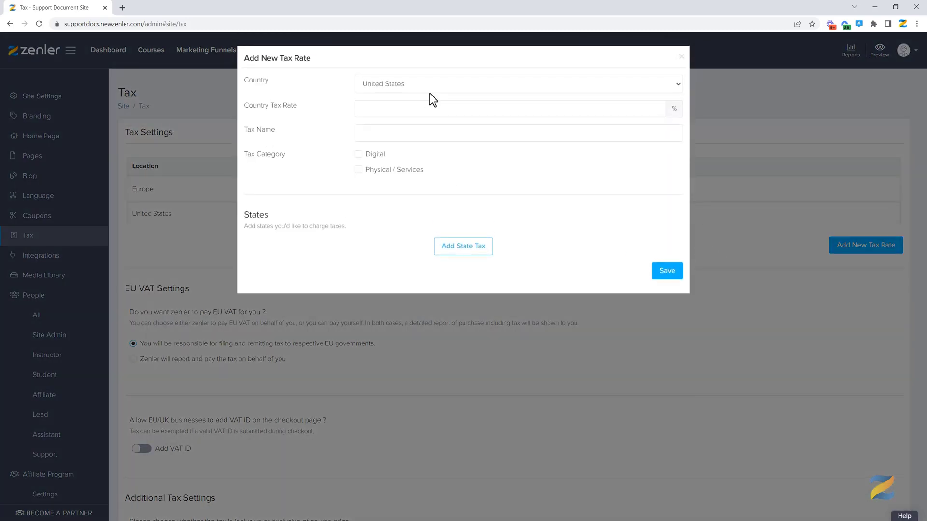
left_click(430, 89)
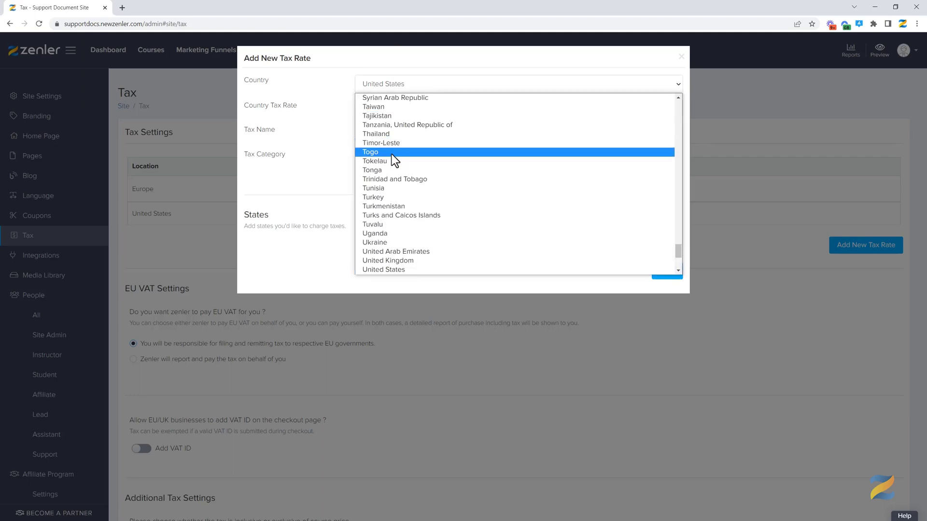
left_click(387, 199)
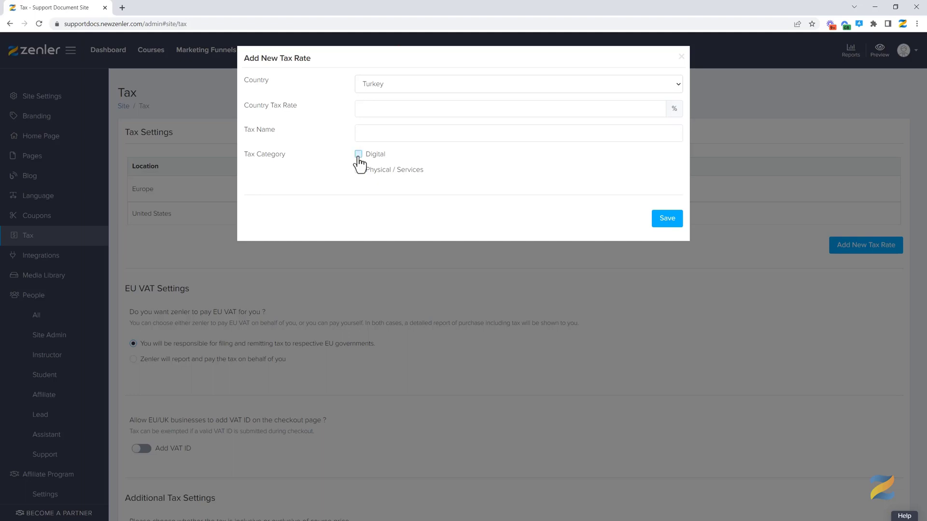
left_click(667, 220)
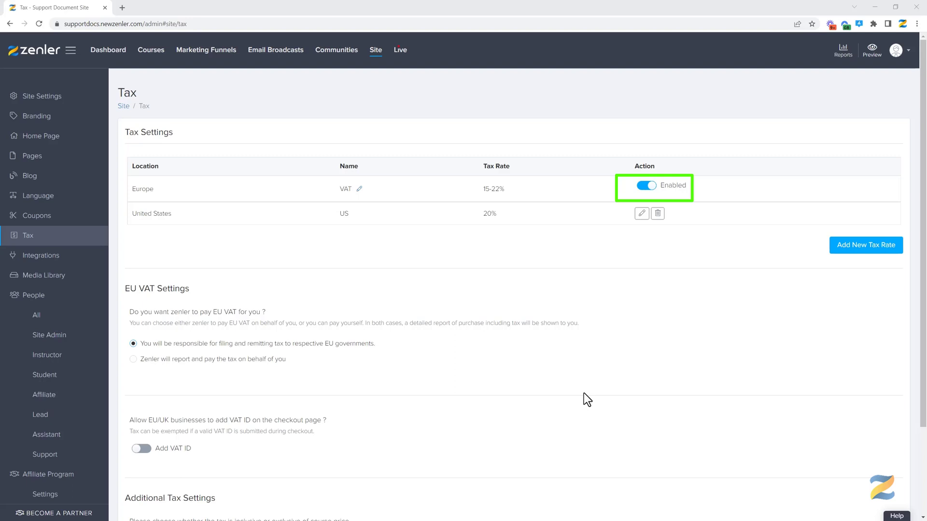
Disable the Europe VAT rate and enable it again
left_click(643, 185)
left_click(644, 186)
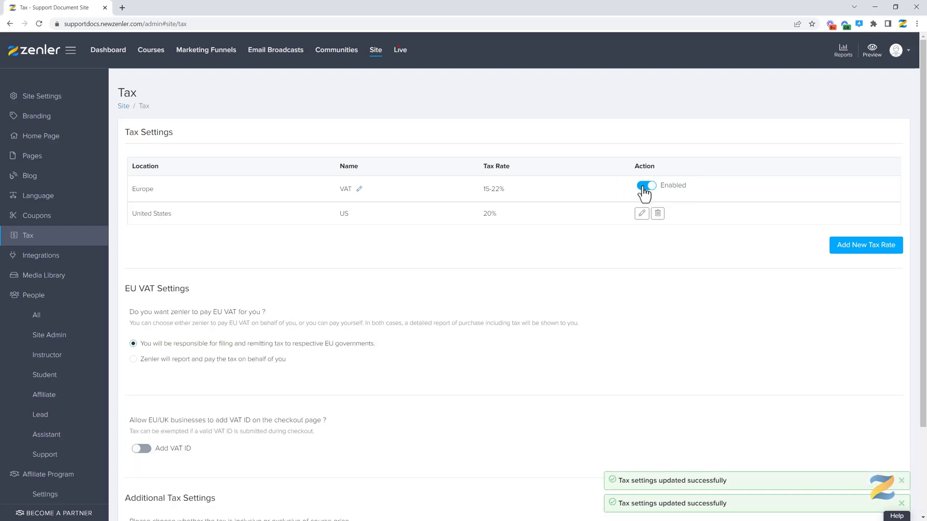
left_click_drag(124, 288, 210, 290)
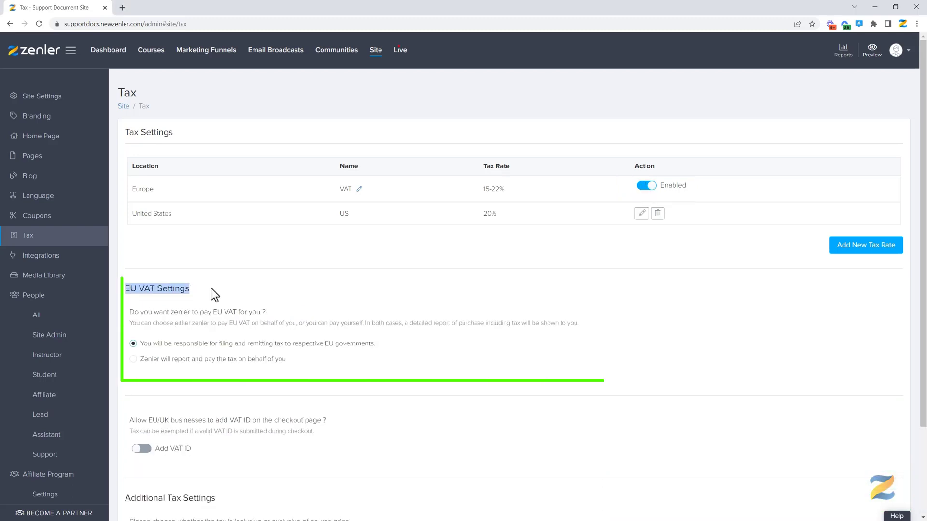
left_click(270, 294)
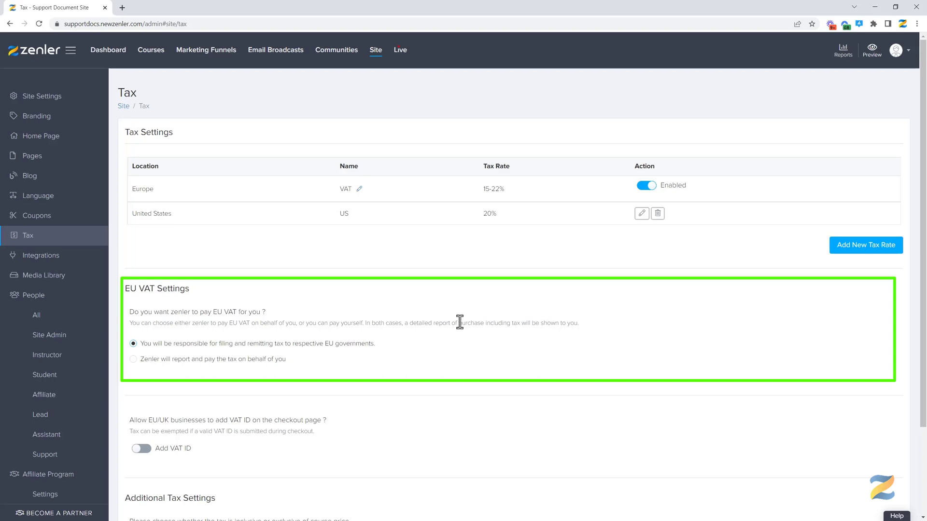
Switch EU VAT payment to Zenler and back to self-filing, and turn the Add VAT ID option on and off
left_click(133, 359)
left_click(133, 344)
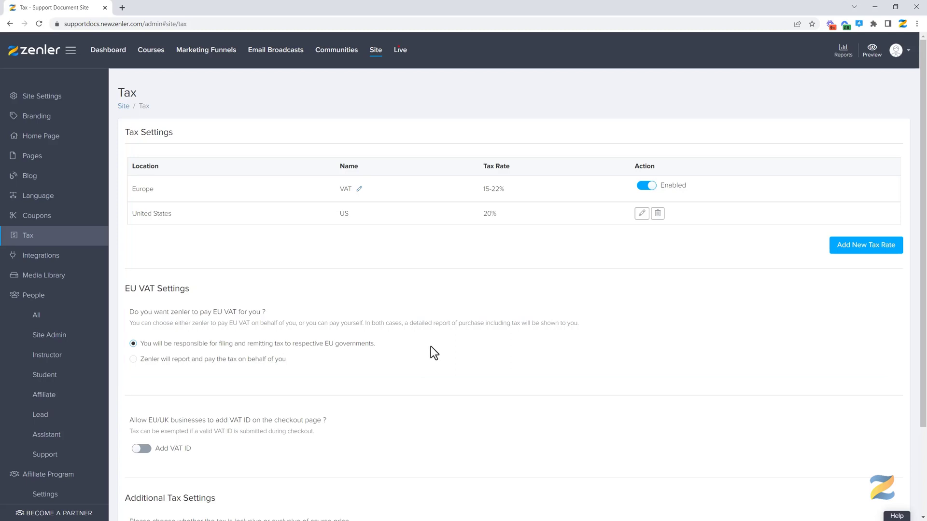
scroll(431, 346, "down", 2)
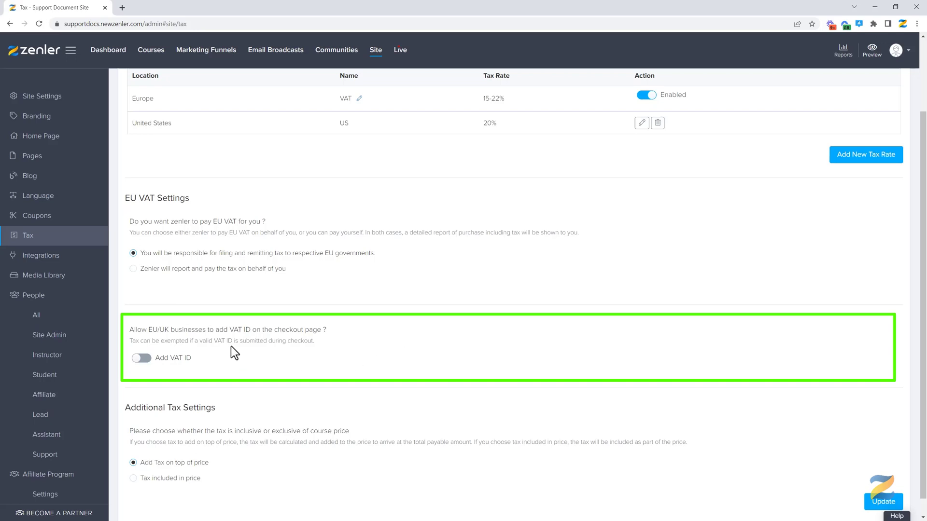
left_click(147, 359)
left_click(138, 358)
Try the Tax included in price option, return to Add Tax on top of price, and update the tax settings
scroll(314, 343, "down", 1)
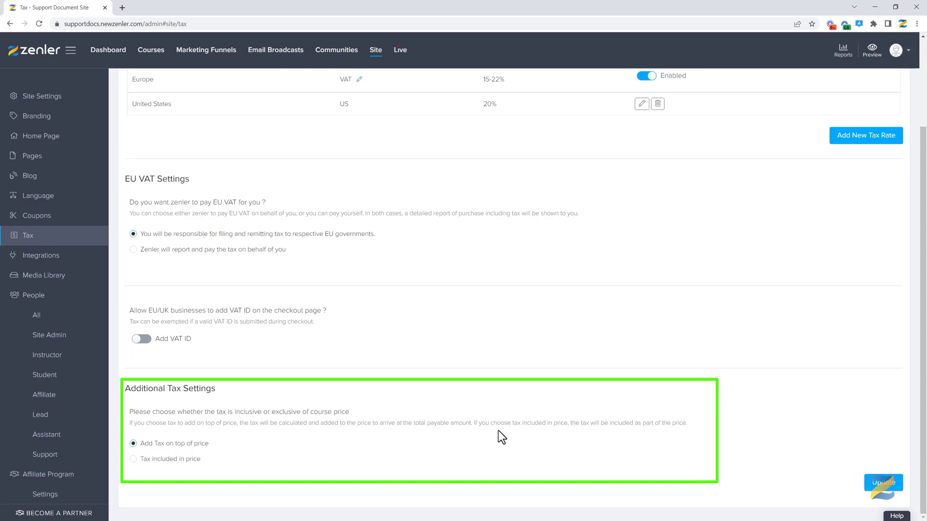
left_click(133, 459)
left_click(134, 443)
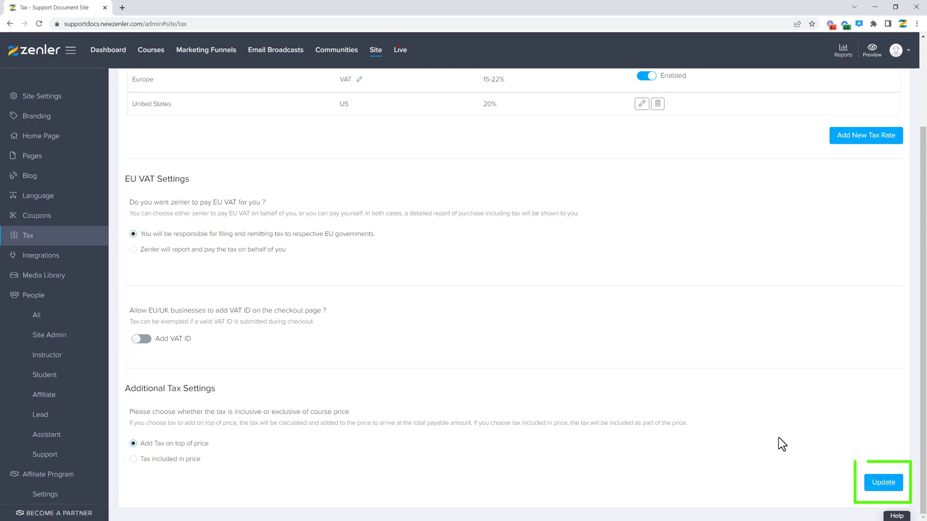
left_click(884, 482)
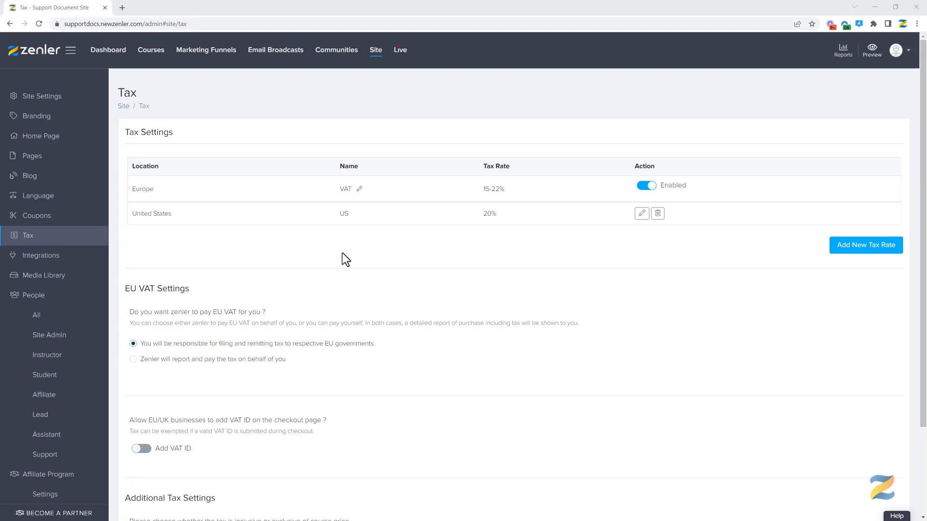
Open the United States tax rate, review its state taxes for Alabama and Alaska, and close it without changes
left_click(642, 214)
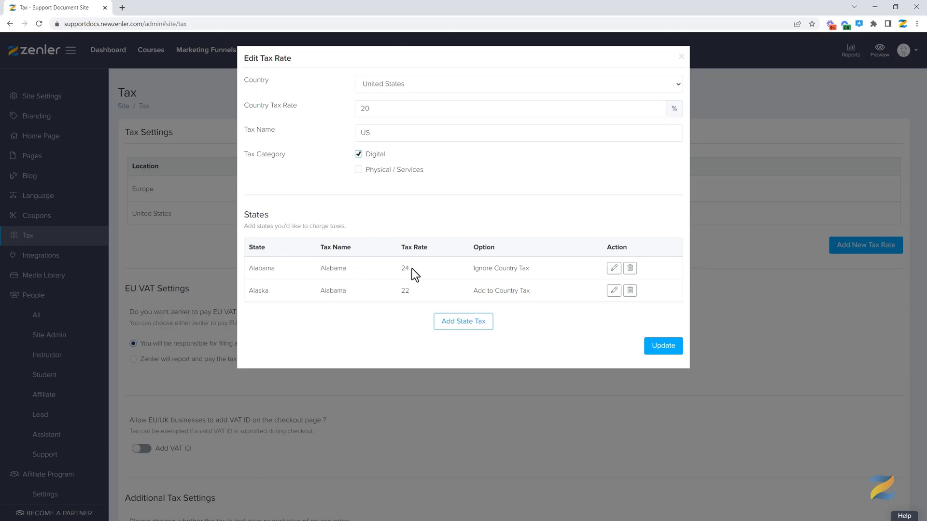
left_click(363, 271)
left_click(367, 264)
left_click(681, 59)
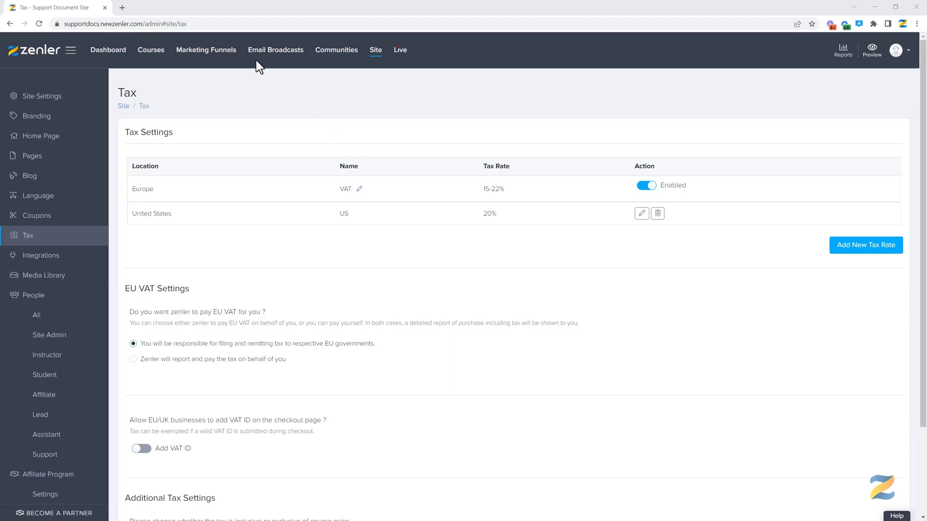
Open the EU TAX course's pricing and start adding a new One Time Purchase plan
left_click(151, 51)
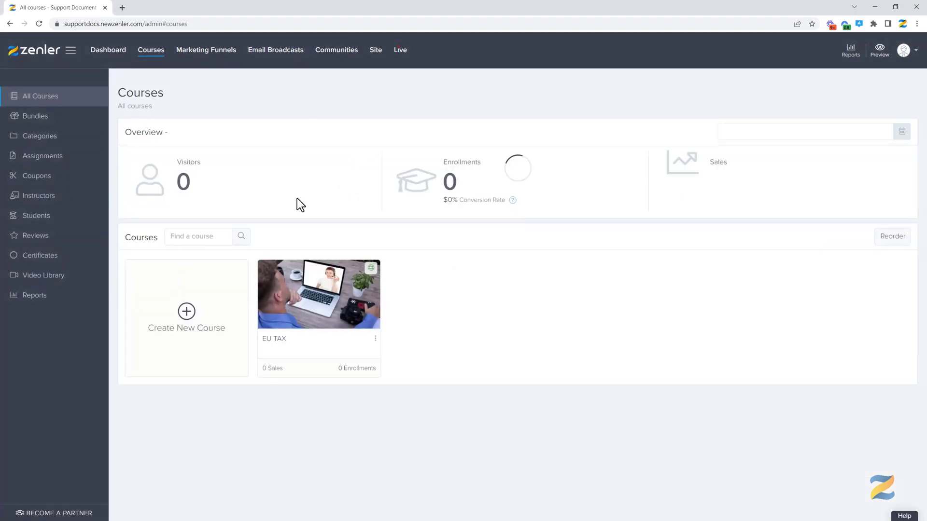
left_click(312, 300)
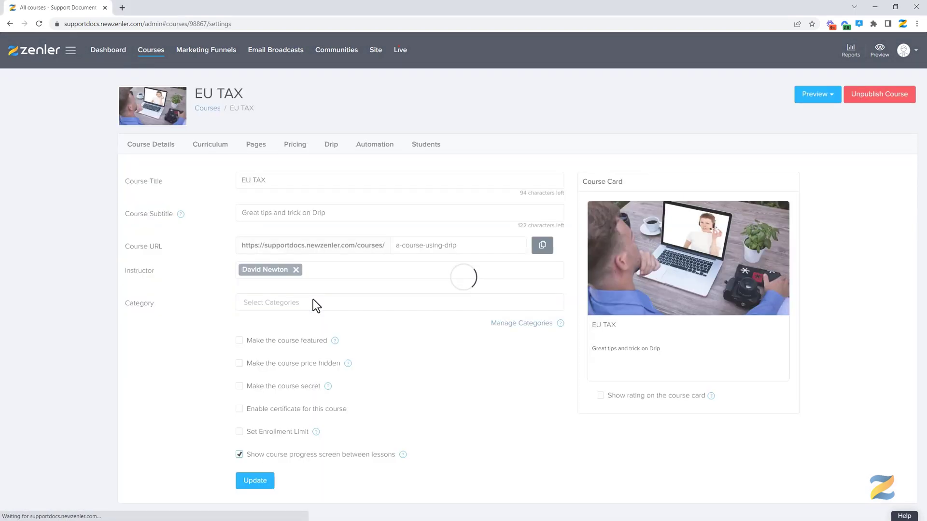
left_click(192, 148)
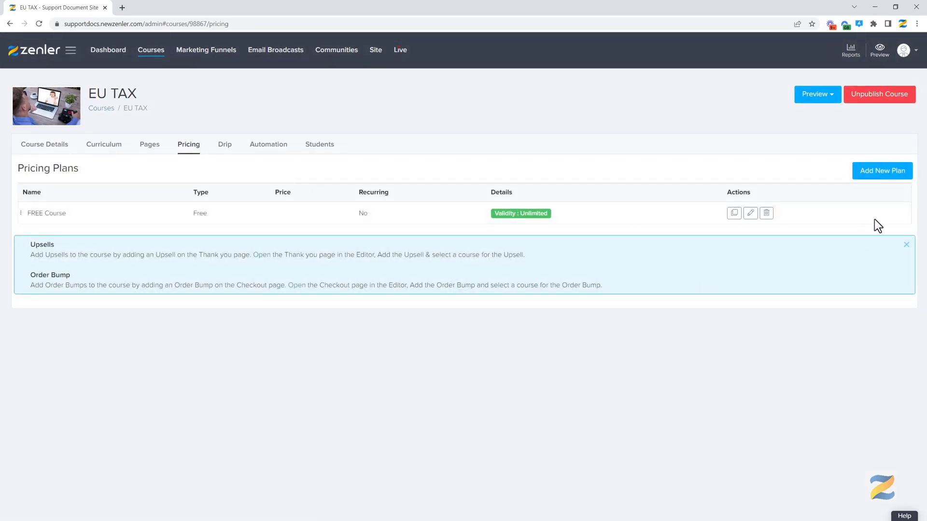
left_click(876, 176)
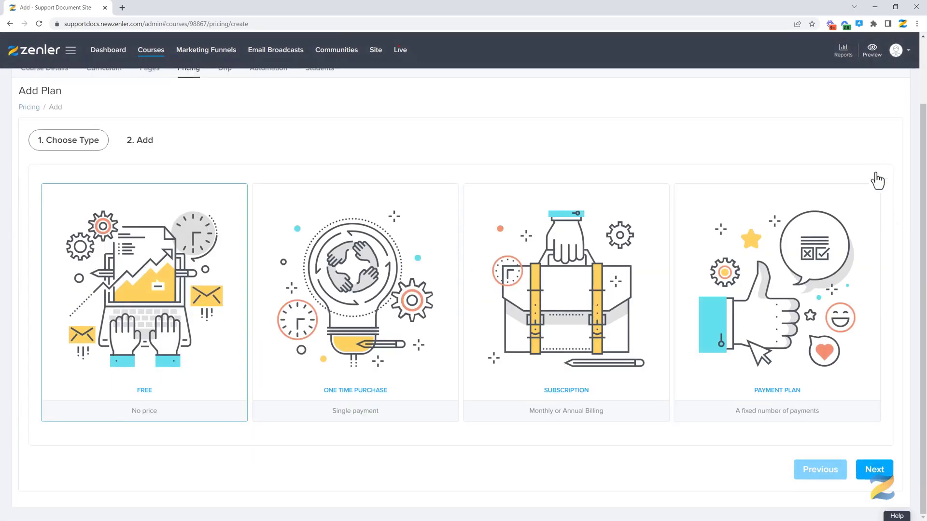
left_click(433, 342)
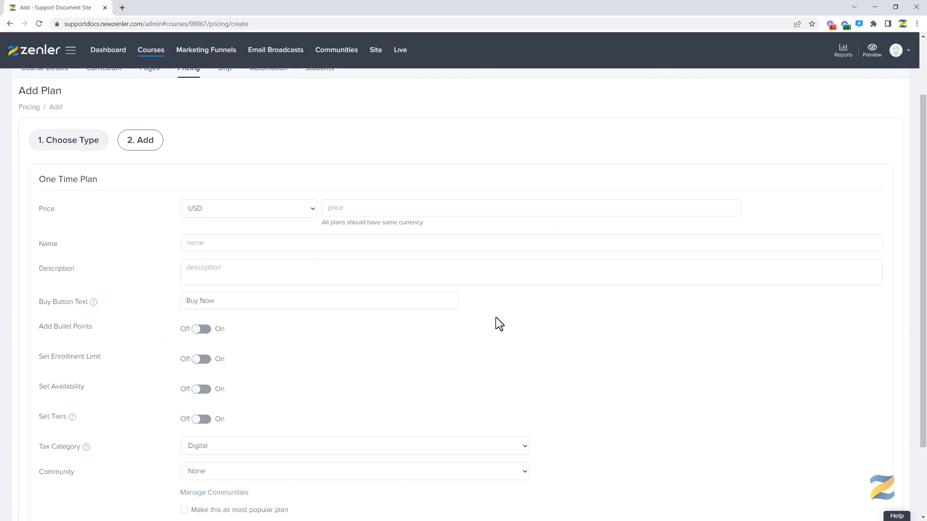
Review the tax category options of the one-time plan and set its tax category to Tax Exempt
scroll(496, 323, "down", 2)
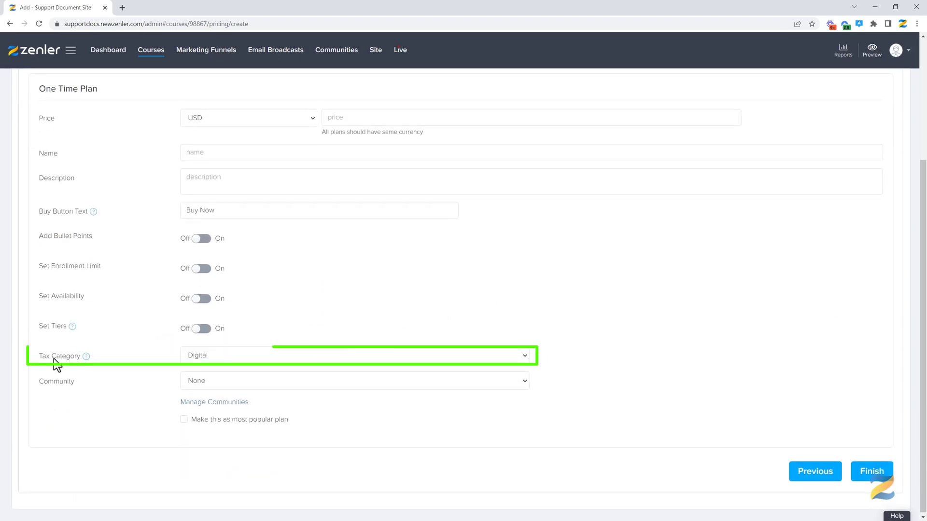
left_click_drag(60, 357, 80, 359)
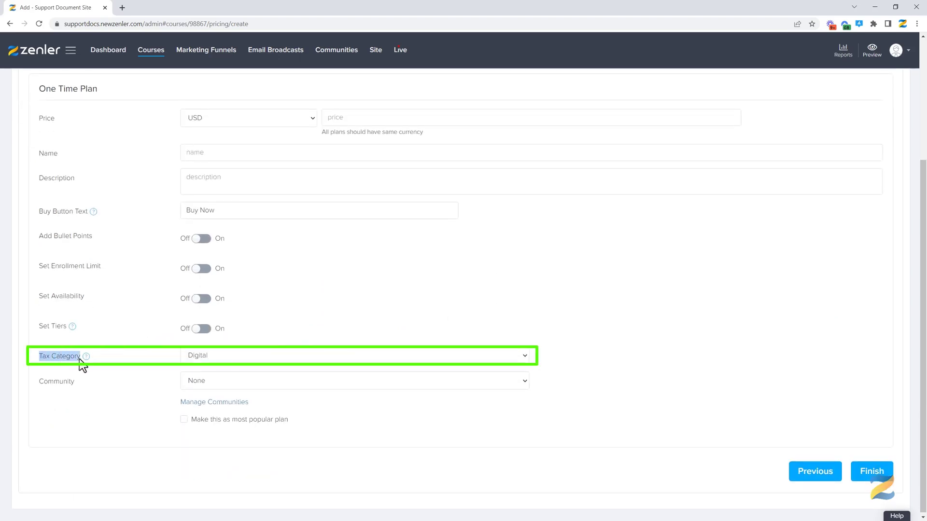
left_click(242, 360)
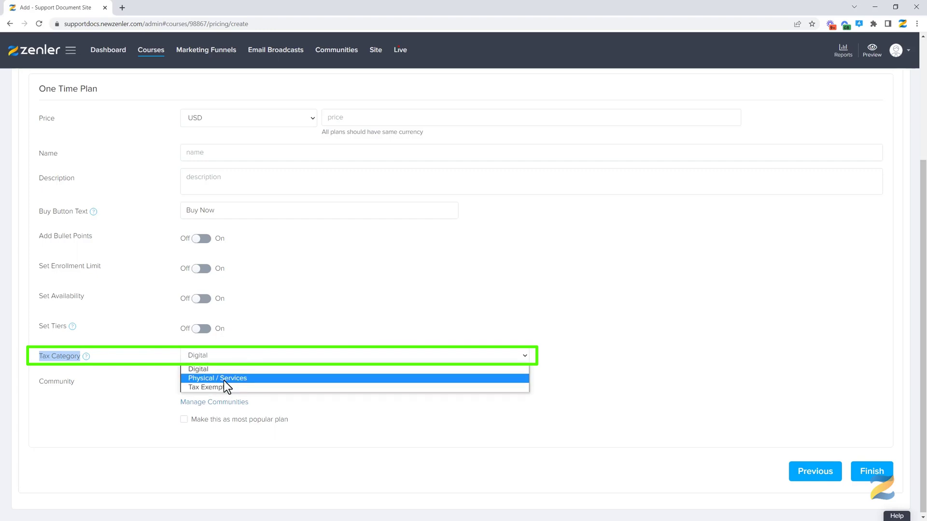
left_click(286, 344)
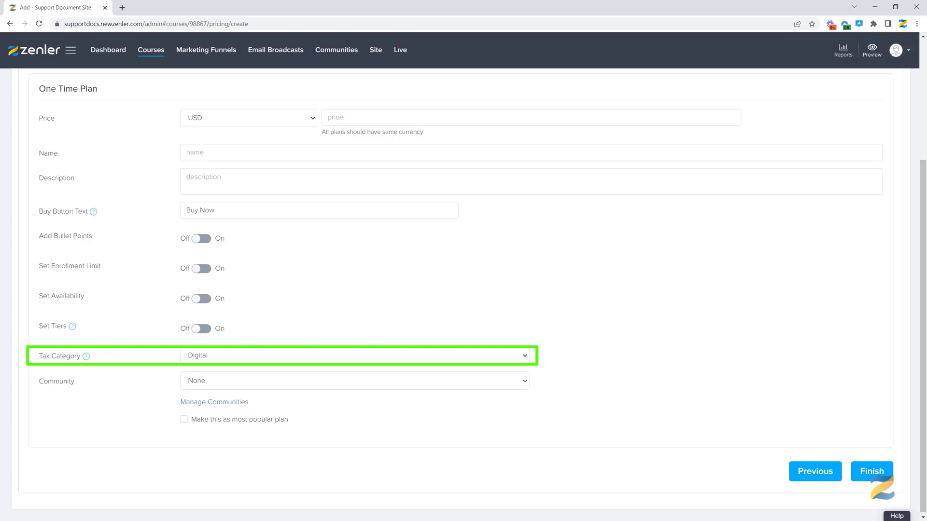
left_click(380, 359)
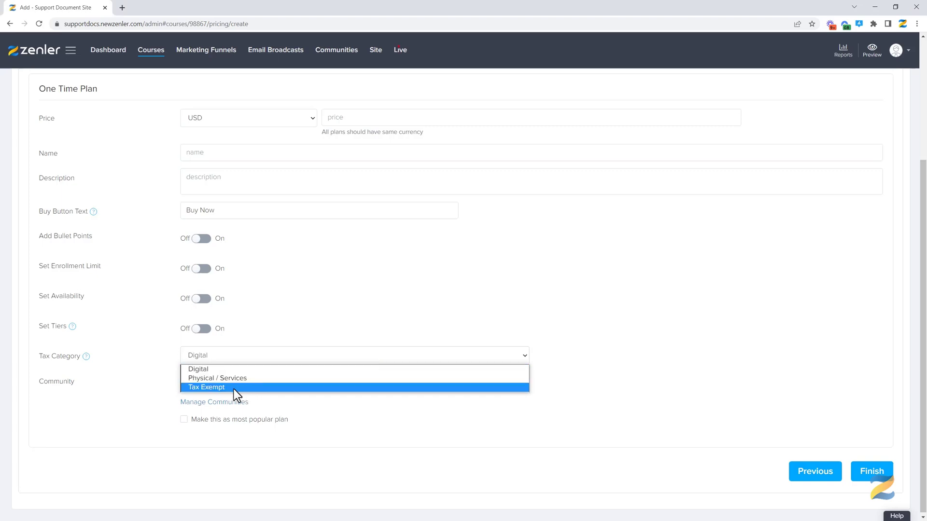
left_click(234, 388)
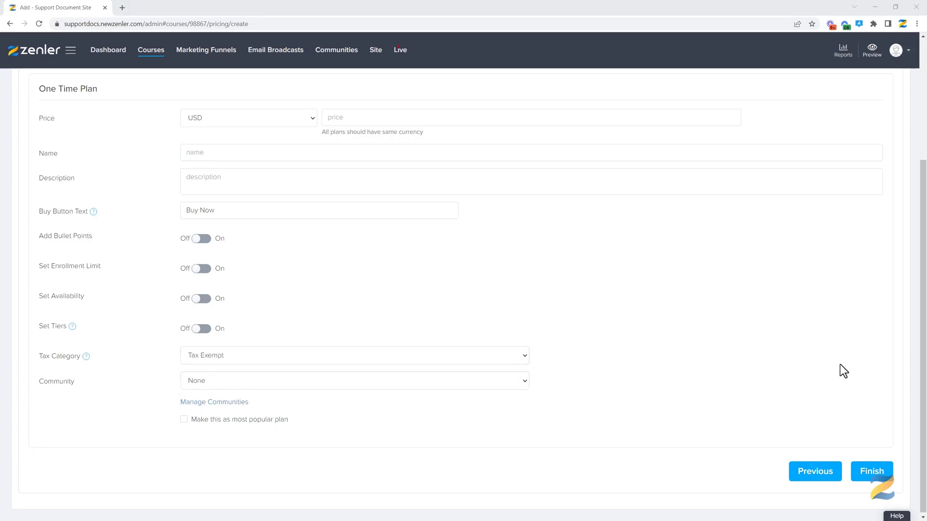